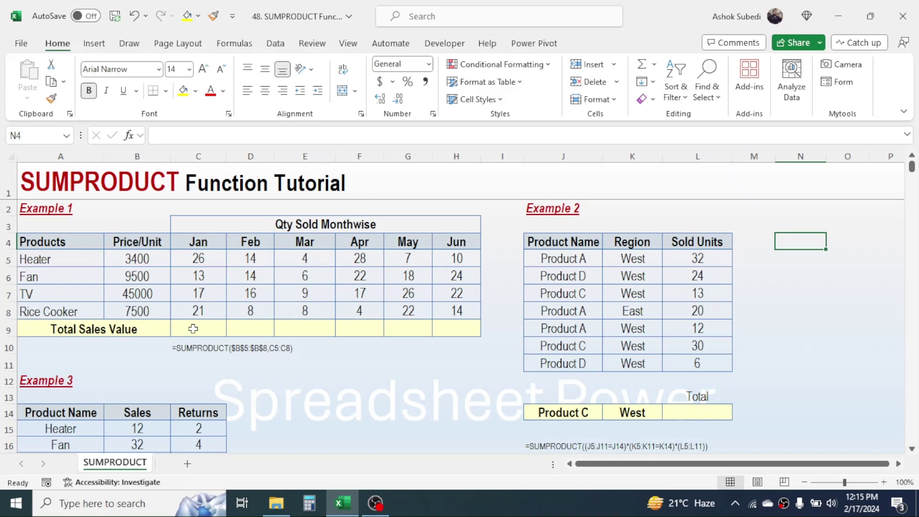
Enter =SUMPRODUCT(B5:B8,C5:C8) in C9, totaling January sales at 1134400
{"action": "left_click", "coordinate": [327, 329]}
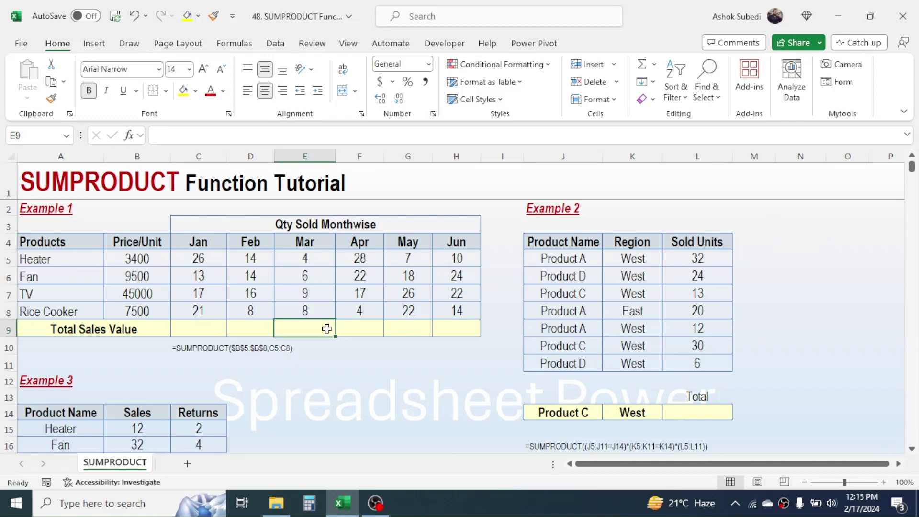
{"action": "left_click", "coordinate": [214, 328]}
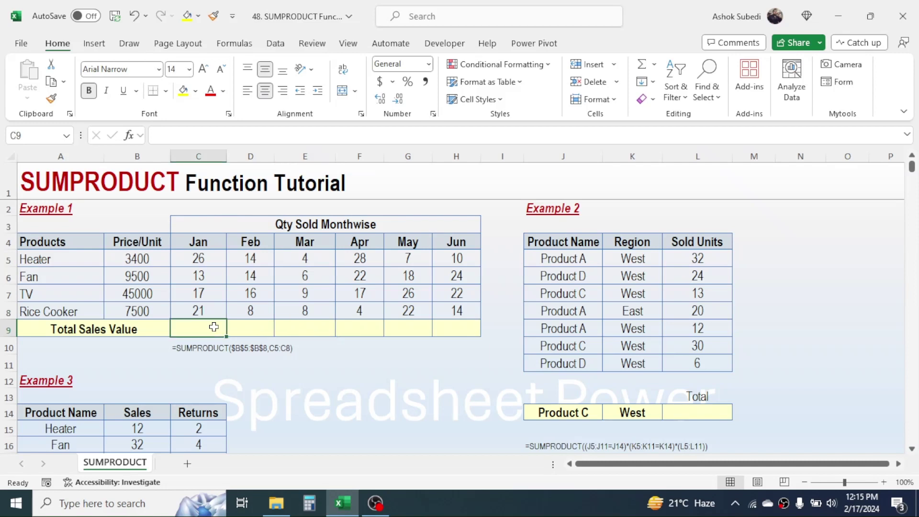
{"action": "type", "text": "="}
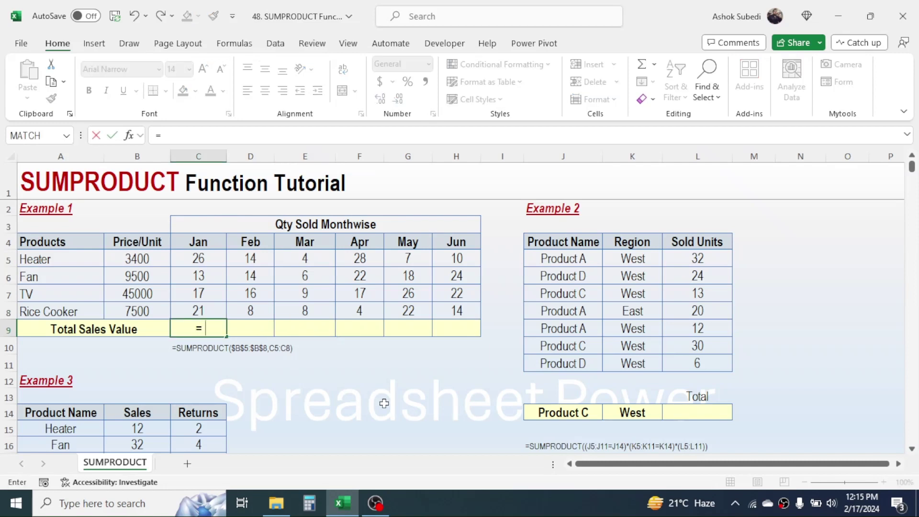
{"action": "type", "text": "SUMPRODU"}
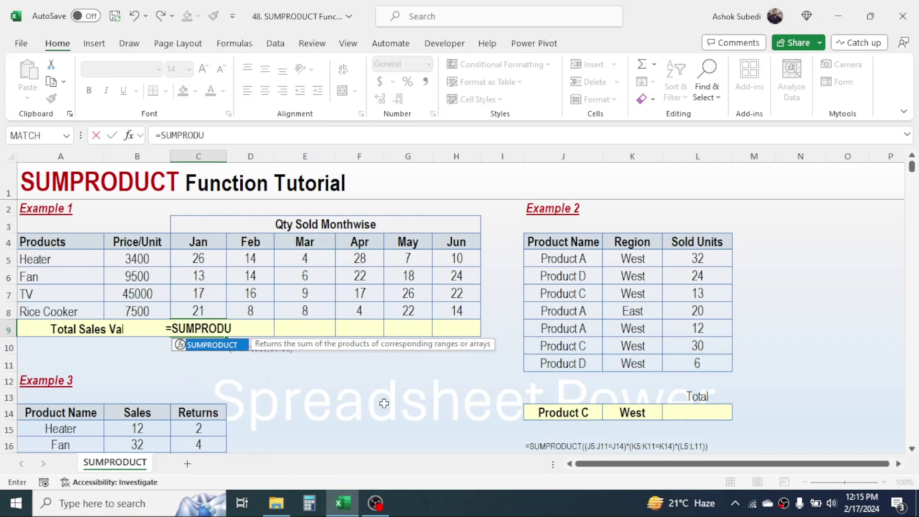
{"action": "type", "text": "CT("}
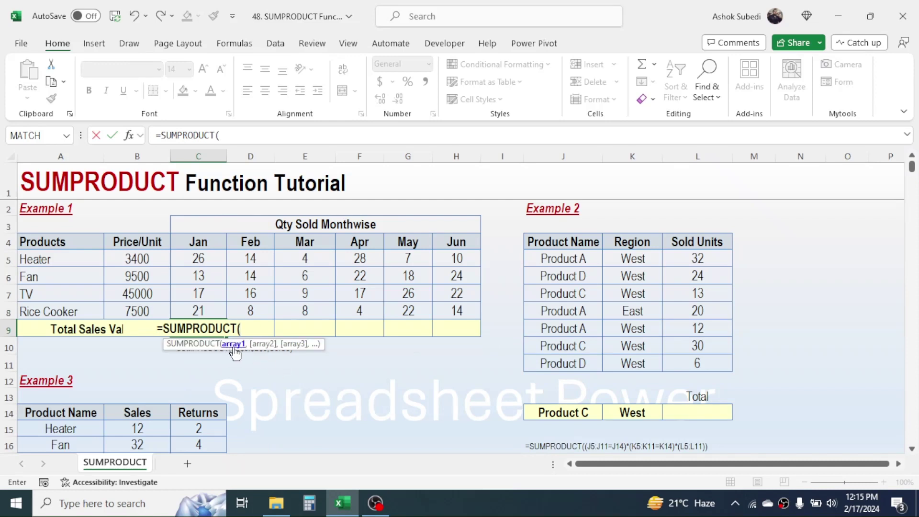
{"action": "left_click_drag", "start_coordinate": [144, 260], "coordinate": [142, 307]}
{"action": "type", "text": ","}
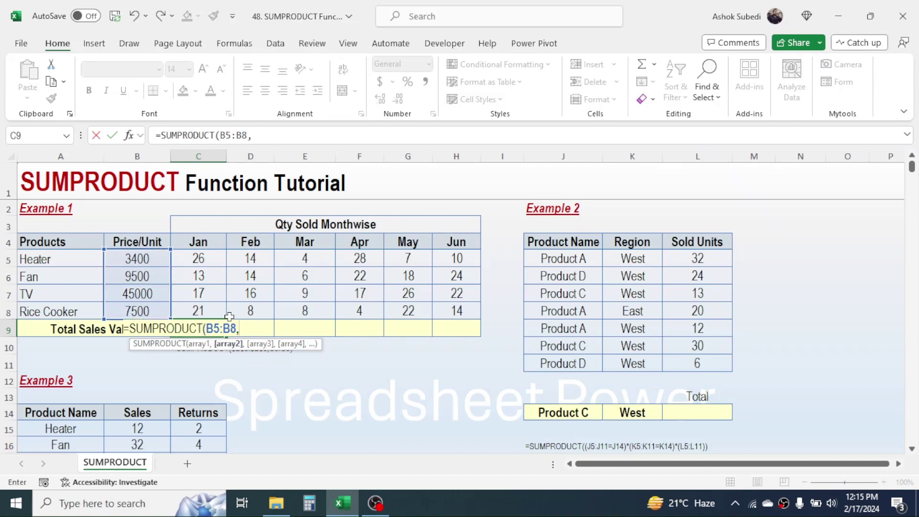
{"action": "left_click_drag", "start_coordinate": [205, 258], "coordinate": [202, 305]}
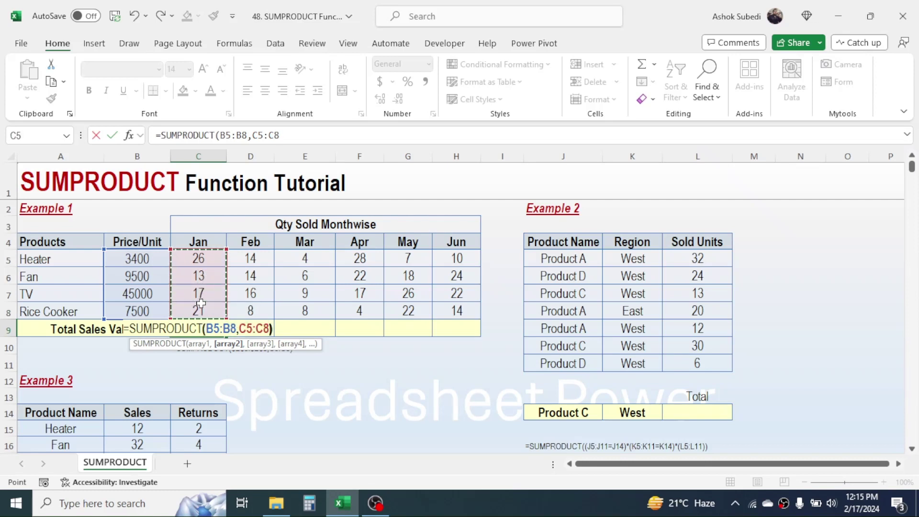
{"action": "type", "text": ")"}
{"action": "key", "text": "Return"}
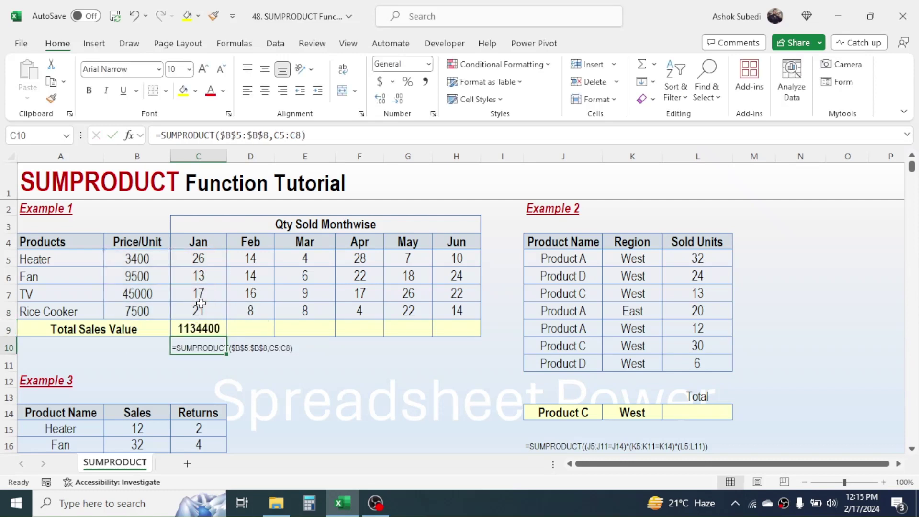
Edit C9's formula so the price range reads $B$5:$B$8, still returning 1134400
{"action": "left_click", "coordinate": [196, 329]}
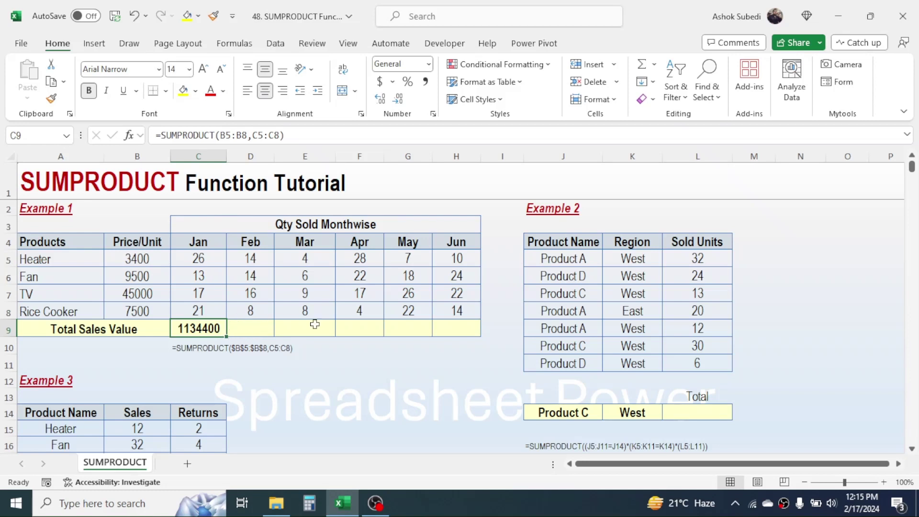
{"action": "double_click", "coordinate": [215, 327]}
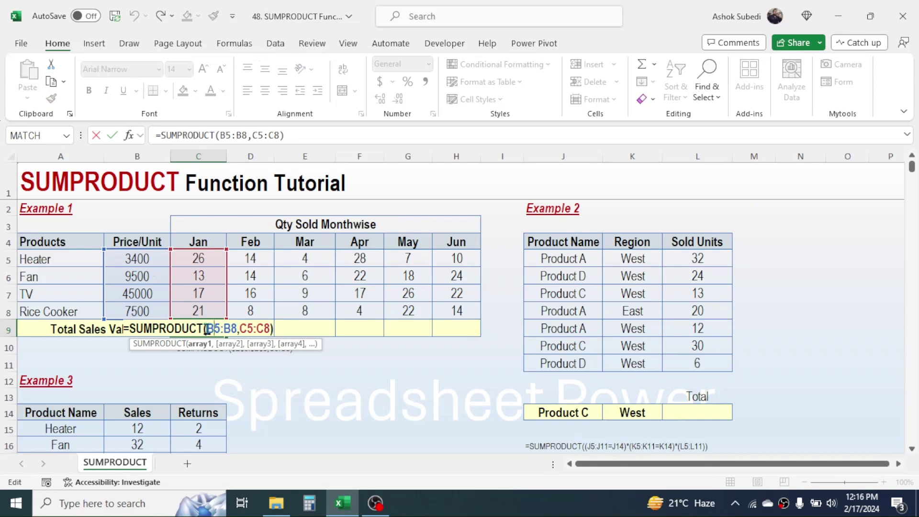
{"action": "key", "text": "Left"}
{"action": "type", "text": "$"}
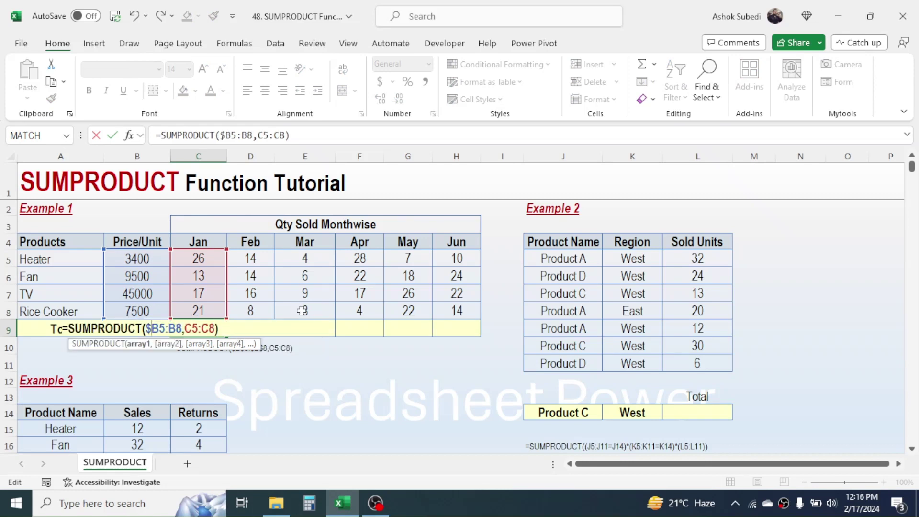
{"action": "left_click", "coordinate": [162, 328]}
{"action": "type", "text": "$"}
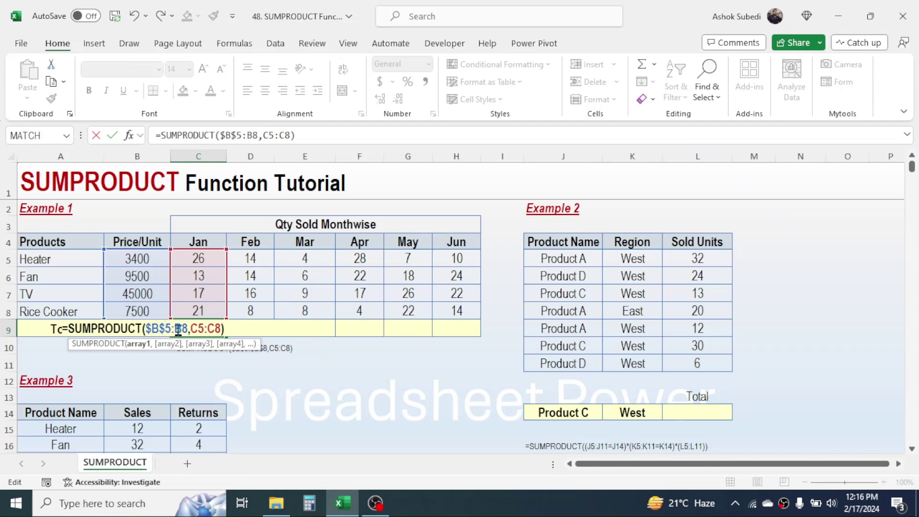
{"action": "key", "text": "Right"}
{"action": "key", "text": "Right"}
{"action": "type", "text": "$"}
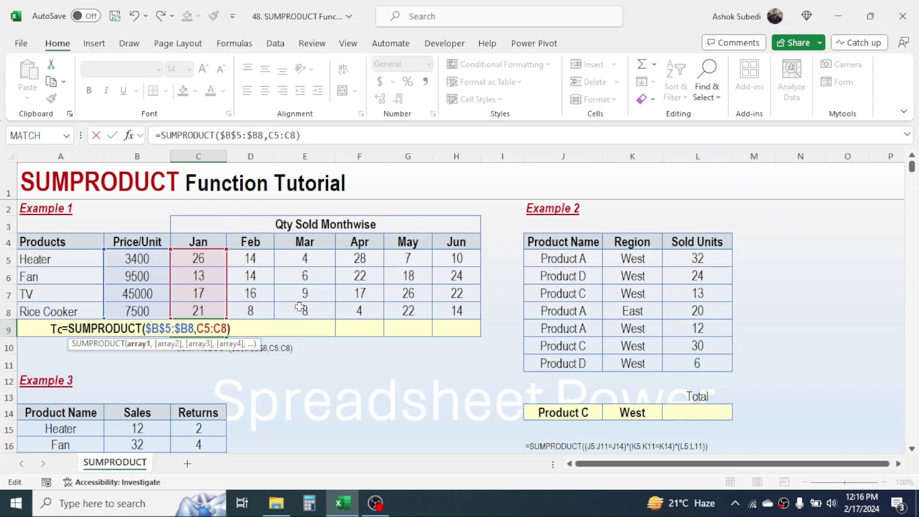
{"action": "left_click", "coordinate": [190, 328]}
{"action": "type", "text": "$"}
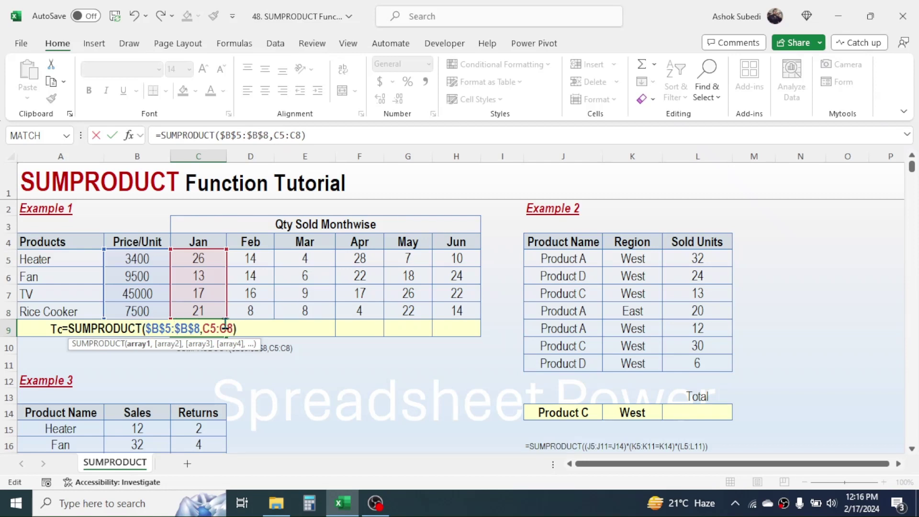
{"action": "key", "text": "ctrl+Return"}
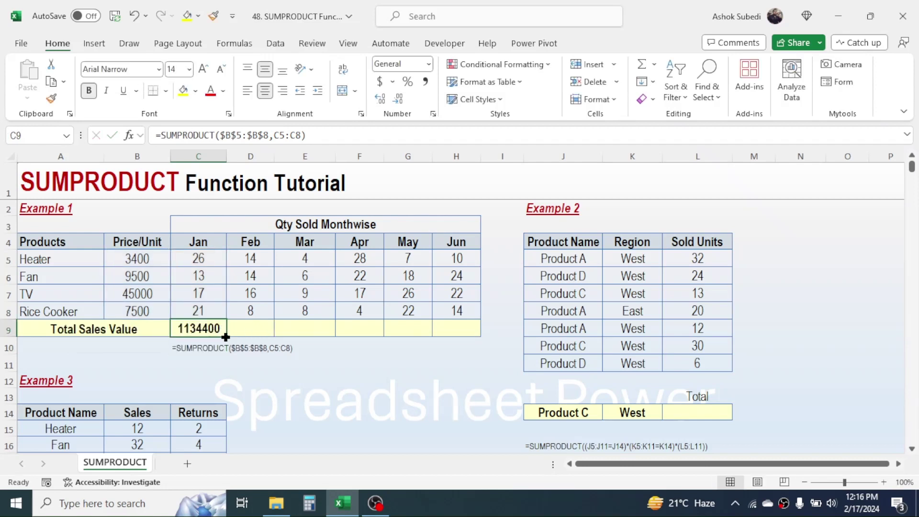
Fill C9's formula across to H9 for the Feb–Jun totals and inspect the May formula
{"action": "left_click_drag", "start_coordinate": [225, 337], "coordinate": [460, 325]}
{"action": "left_click", "coordinate": [380, 374]}
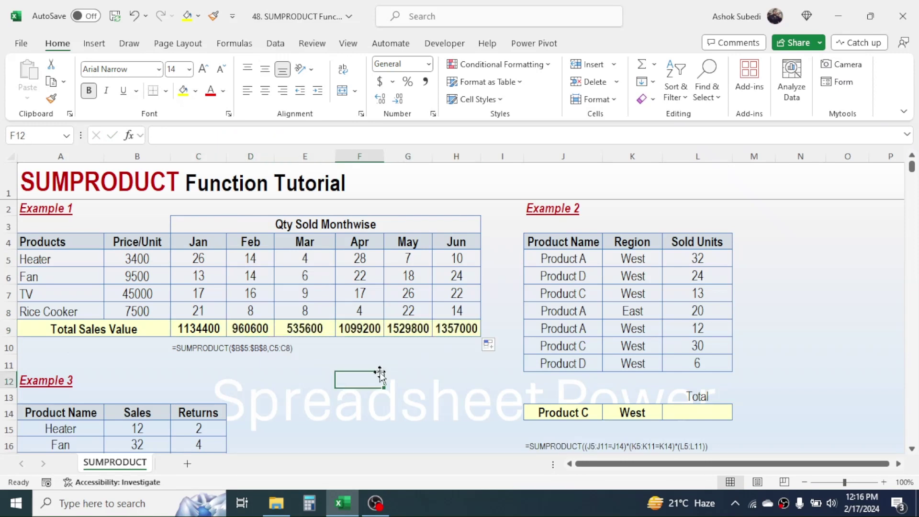
{"action": "left_click", "coordinate": [406, 327]}
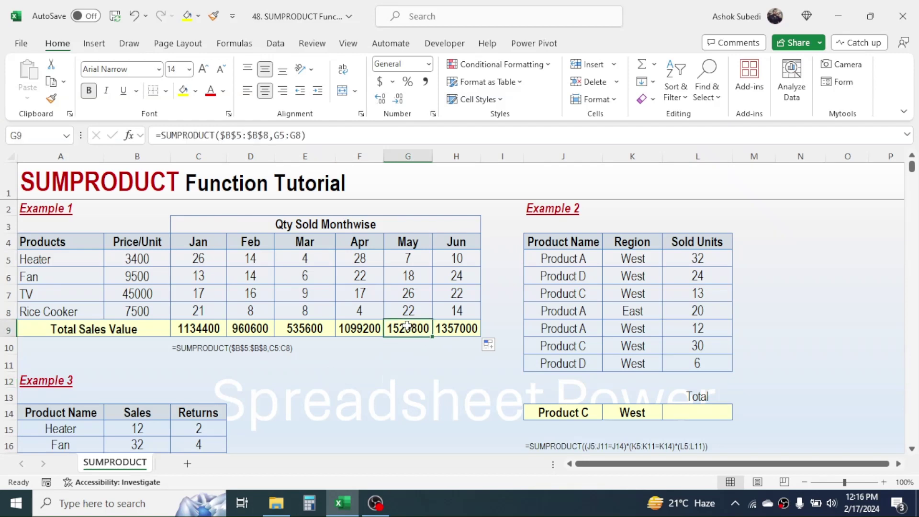
{"action": "double_click", "coordinate": [406, 327]}
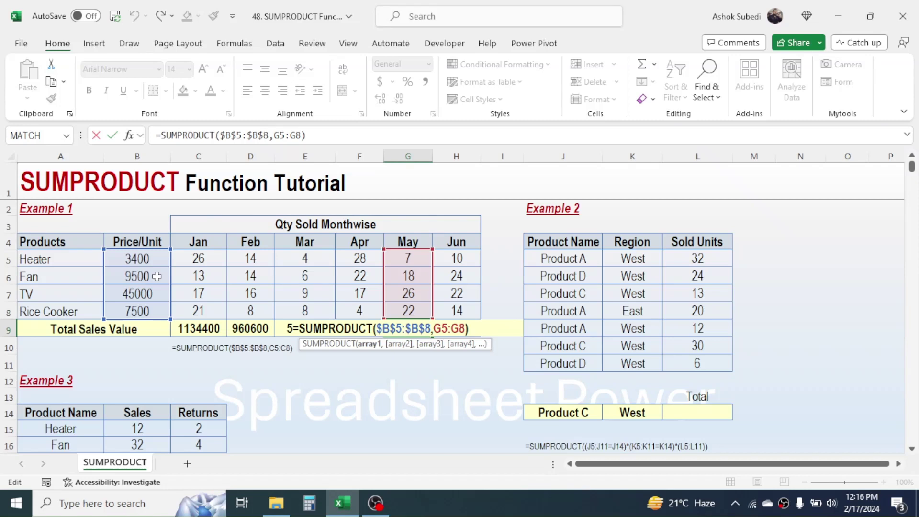
{"action": "key", "text": "Escape"}
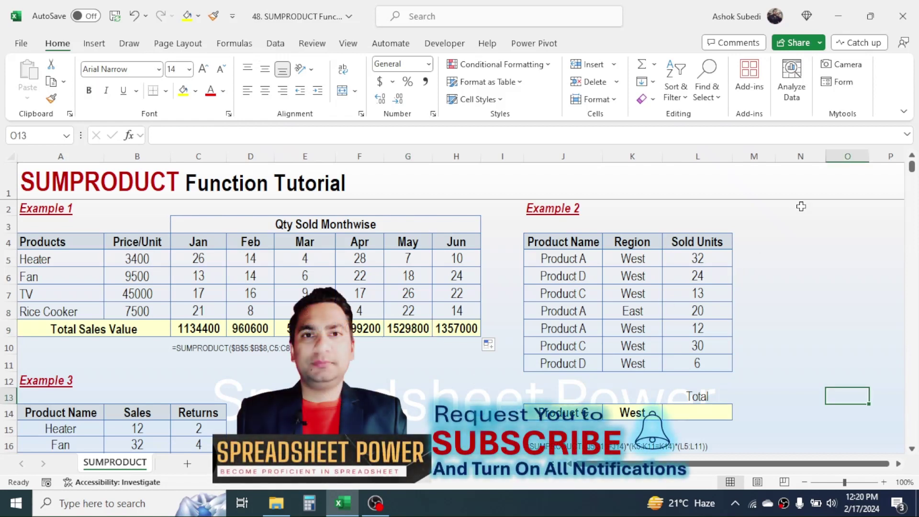
{"action": "left_click", "coordinate": [690, 417]}
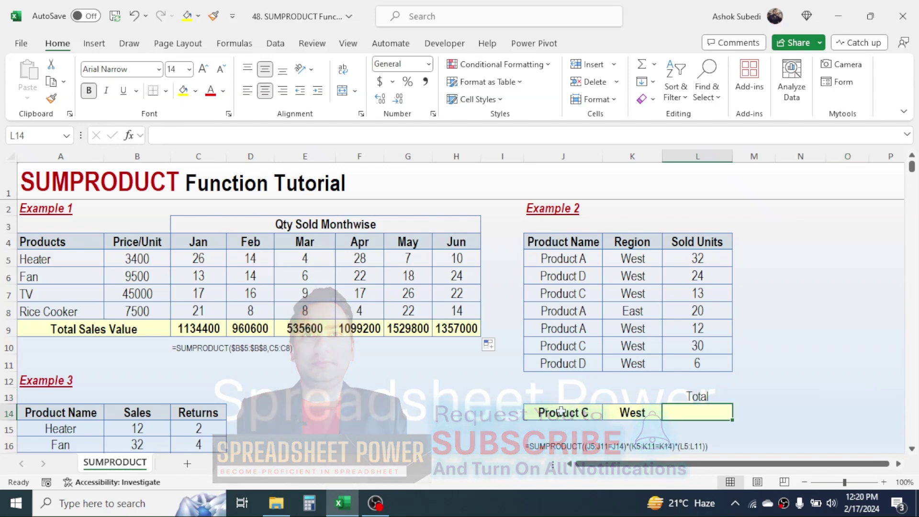
{"action": "left_click", "coordinate": [561, 412]}
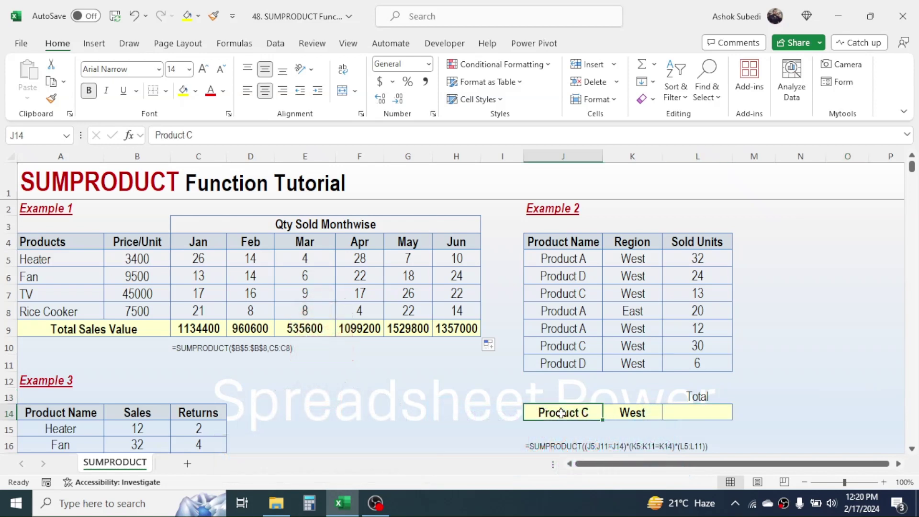
{"action": "left_click", "coordinate": [626, 412]}
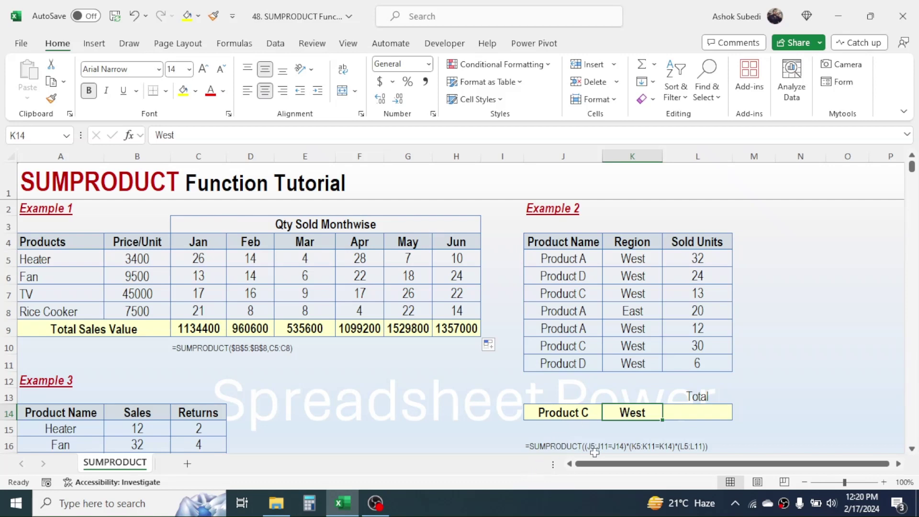
{"action": "left_click", "coordinate": [694, 414]}
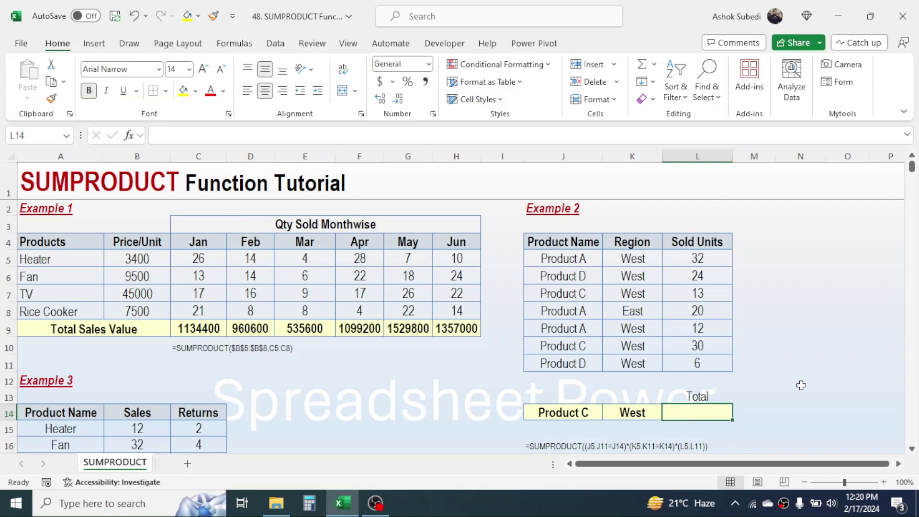
Start L14's SUMPRODUCT with the product-name test (J5:J11=J14)
{"action": "type", "text": "=SUMP"}
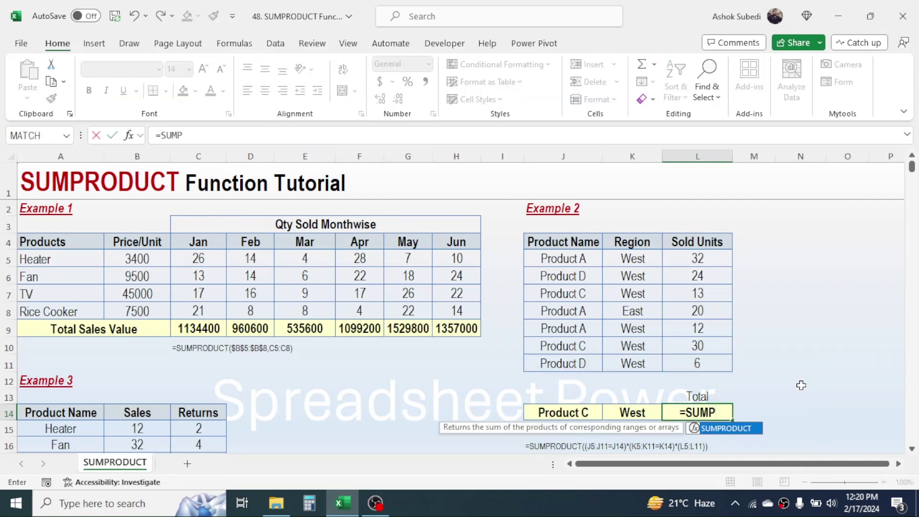
{"action": "type", "text": "RODUCT(("}
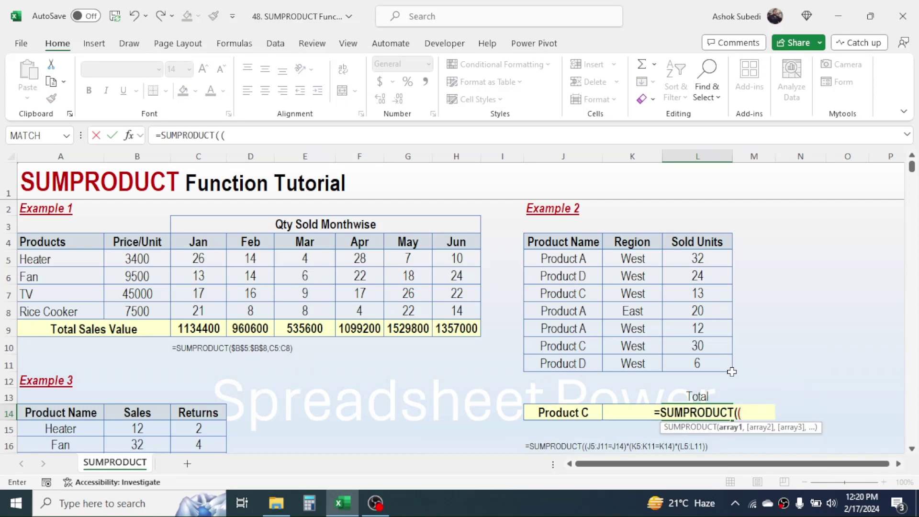
{"action": "left_click", "coordinate": [573, 262]}
{"action": "left_click_drag", "start_coordinate": [572, 266], "coordinate": [567, 368]}
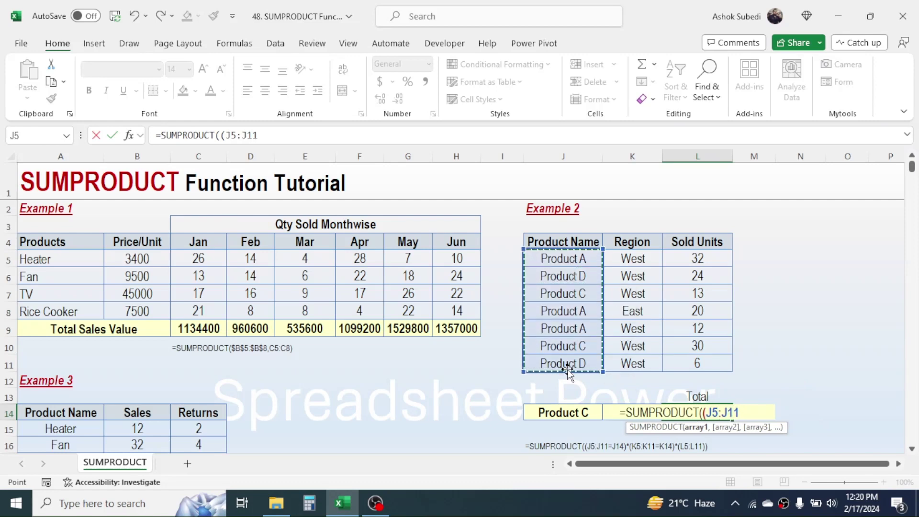
{"action": "type", "text": "="}
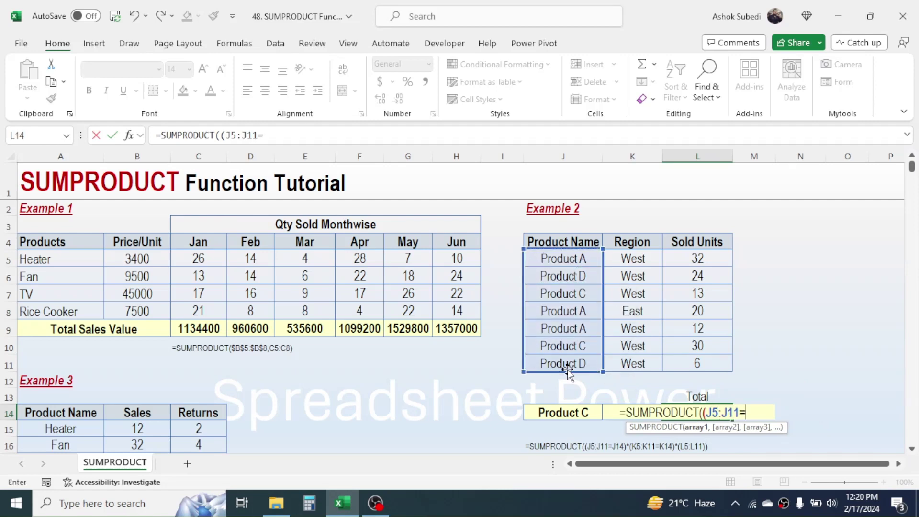
{"action": "left_click", "coordinate": [561, 413]}
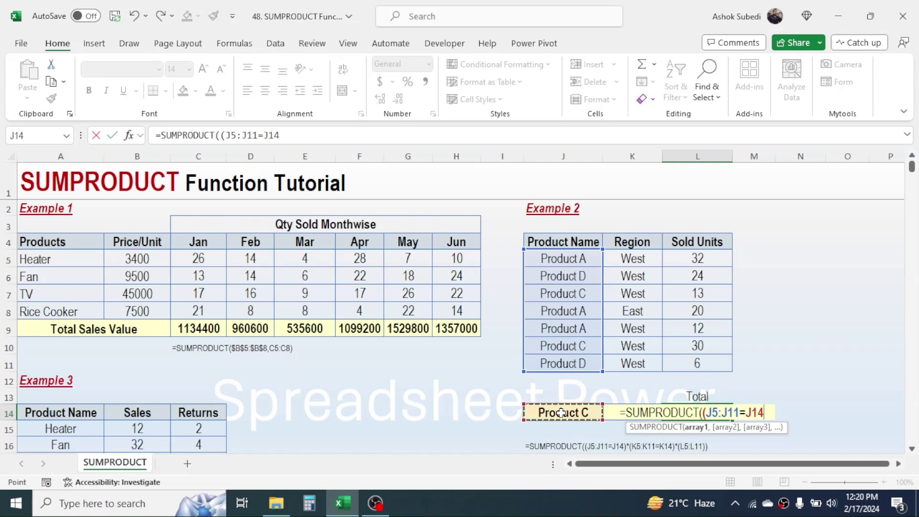
{"action": "type", "text": ")"}
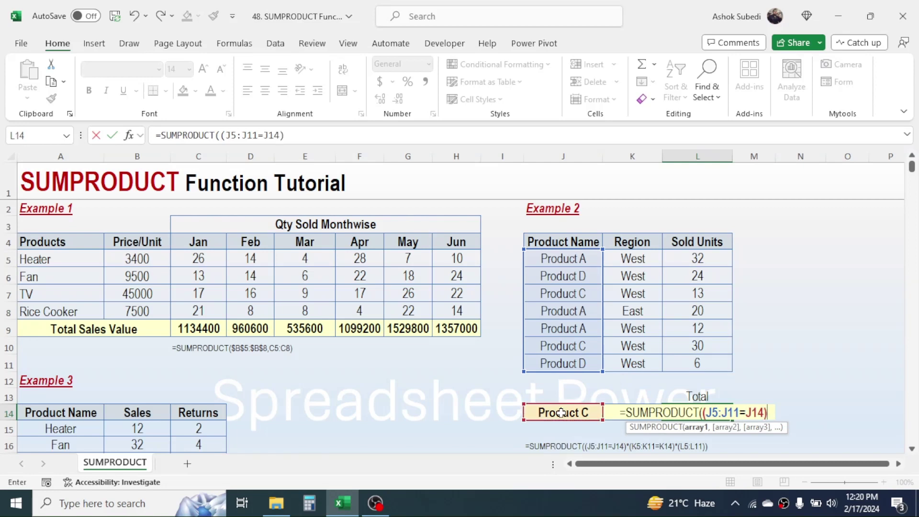
{"action": "type", "text": "*("}
Multiply in the region test (K5:K11=K14) and the Sold Units range L5:L11
{"action": "left_click_drag", "start_coordinate": [637, 259], "coordinate": [632, 361]}
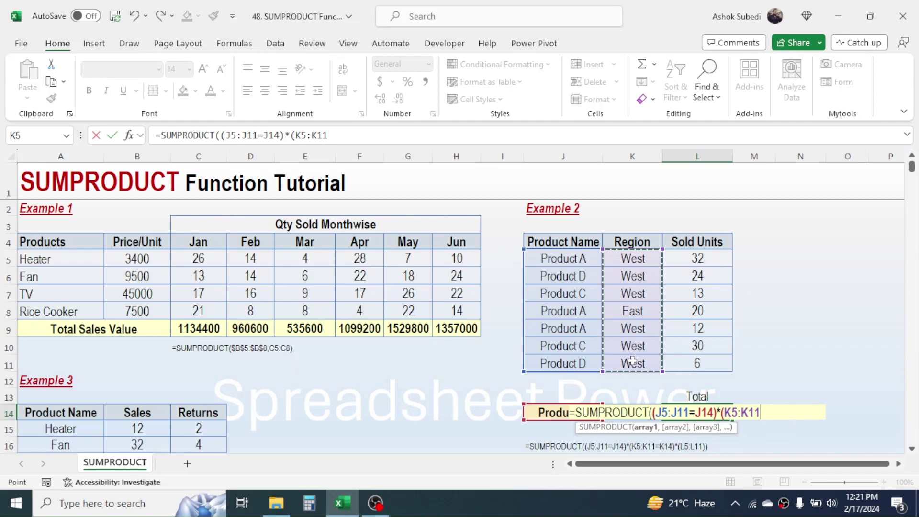
{"action": "type", "text": "="}
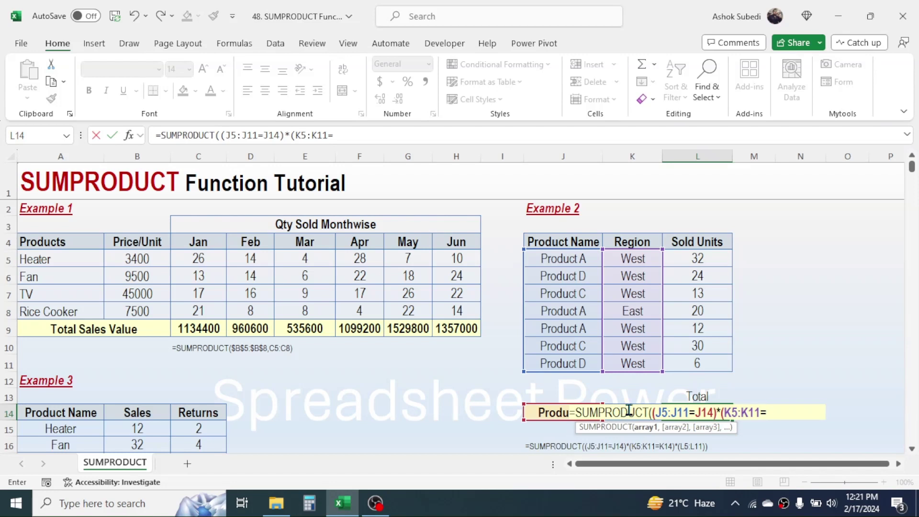
{"action": "type", "text": "K"}
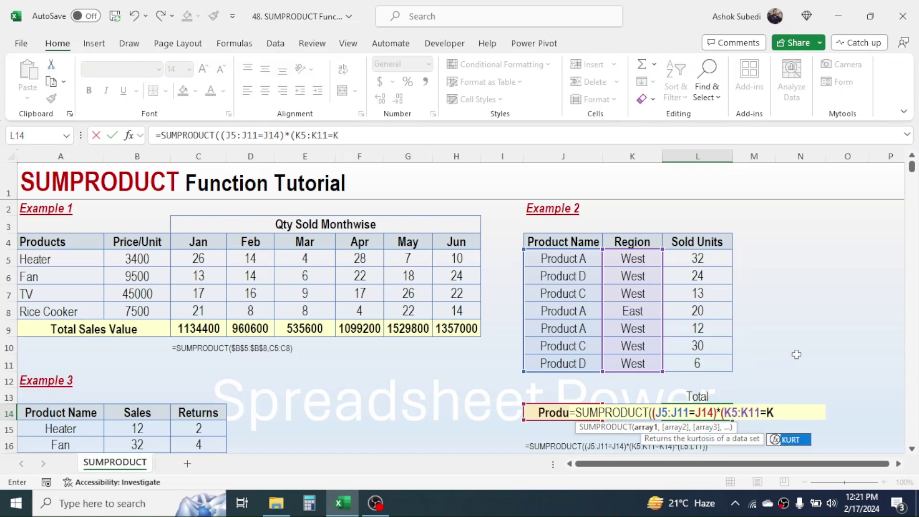
{"action": "type", "text": "14"}
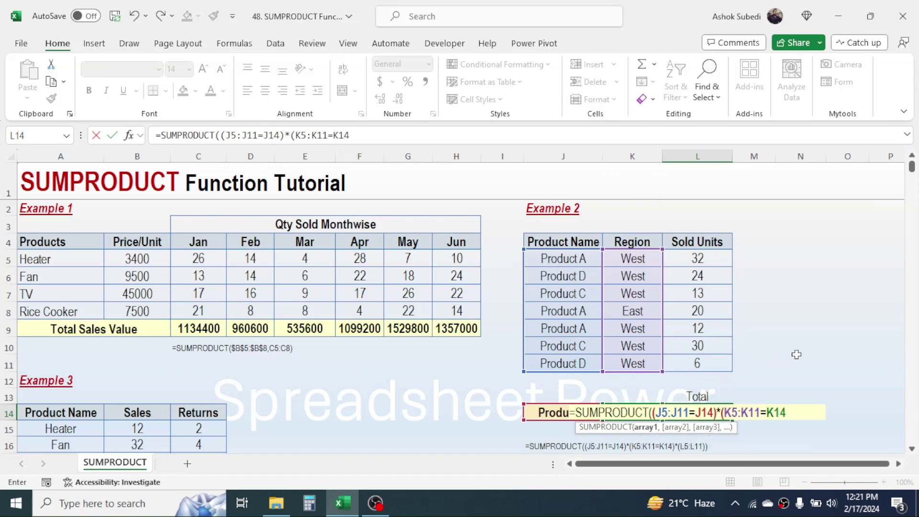
{"action": "type", "text": ")*("}
{"action": "left_click", "coordinate": [702, 258]}
{"action": "left_click_drag", "start_coordinate": [702, 259], "coordinate": [700, 363]}
Close and commit L14's formula, then verify 43 by selecting the 13 and 30 sales
{"action": "type", "text": "))"}
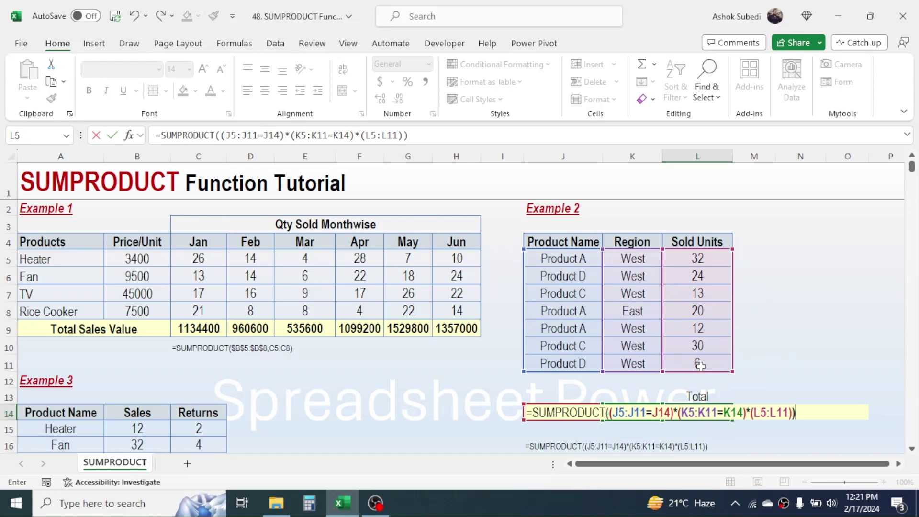
{"action": "key", "text": "Return"}
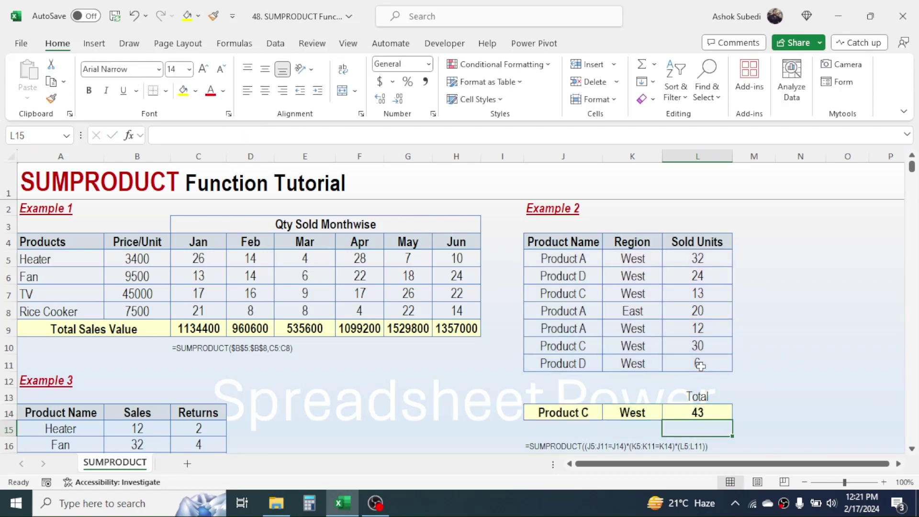
{"action": "left_click", "coordinate": [707, 409]}
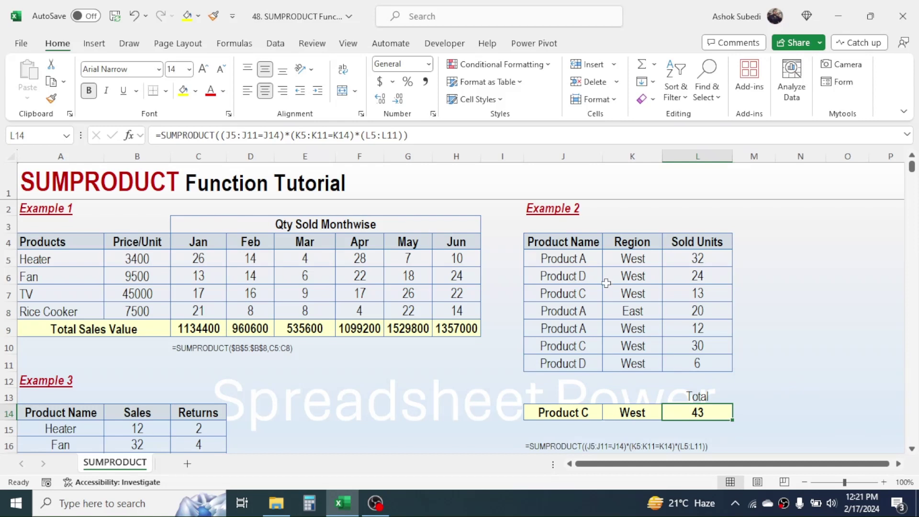
{"action": "left_click", "coordinate": [697, 291]}
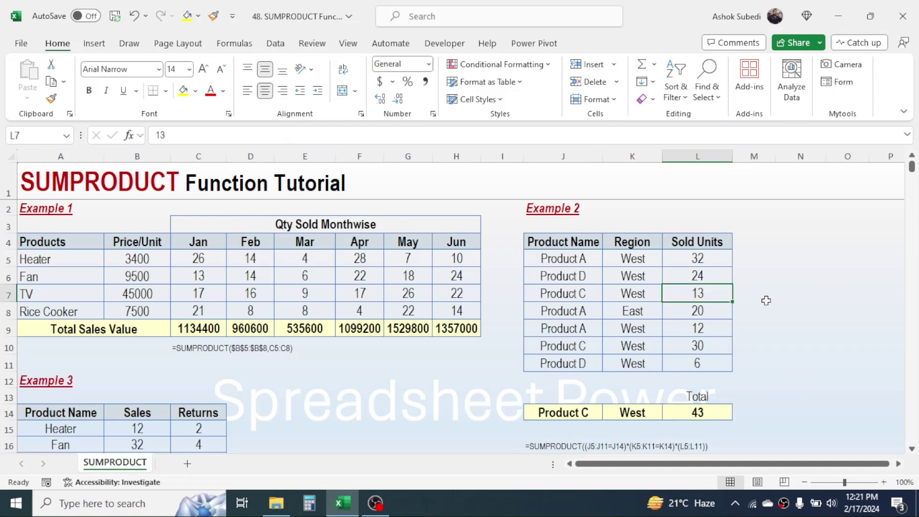
{"action": "left_click", "coordinate": [697, 345], "text": "ctrl"}
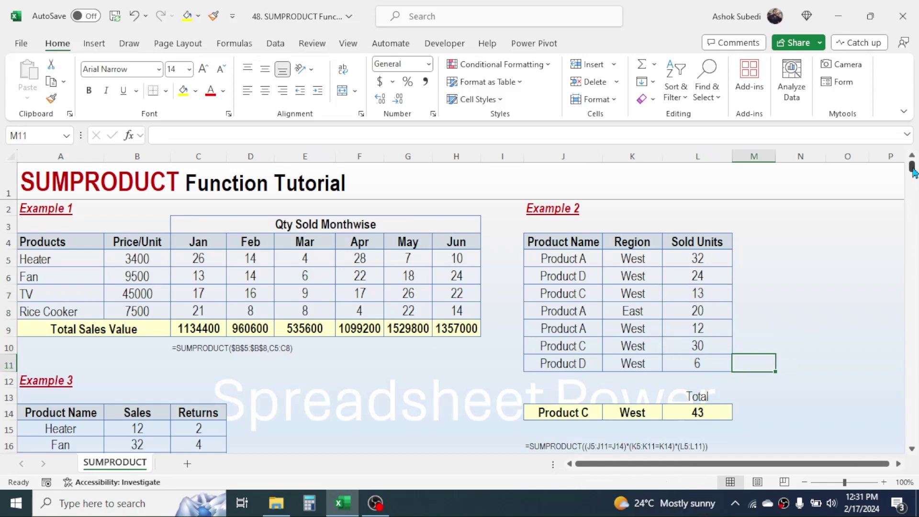
Scroll to Example 3, select the Sales and Returns table A14:C18, then select B22
{"action": "left_click_drag", "start_coordinate": [913, 167], "coordinate": [913, 178]}
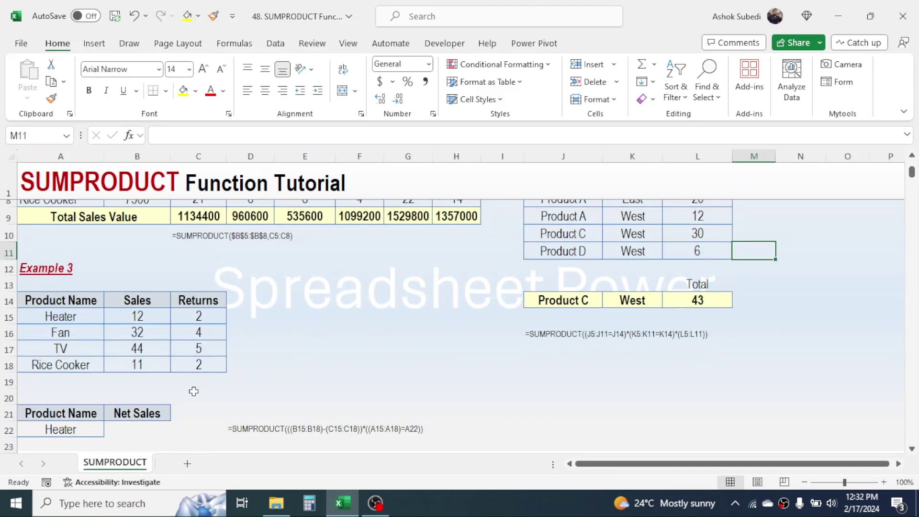
{"action": "left_click", "coordinate": [136, 429]}
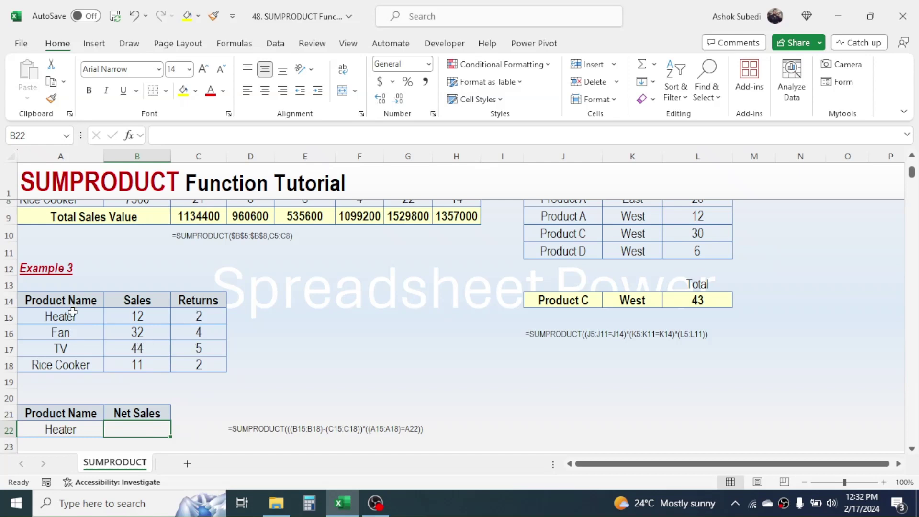
{"action": "left_click_drag", "start_coordinate": [56, 298], "coordinate": [199, 362]}
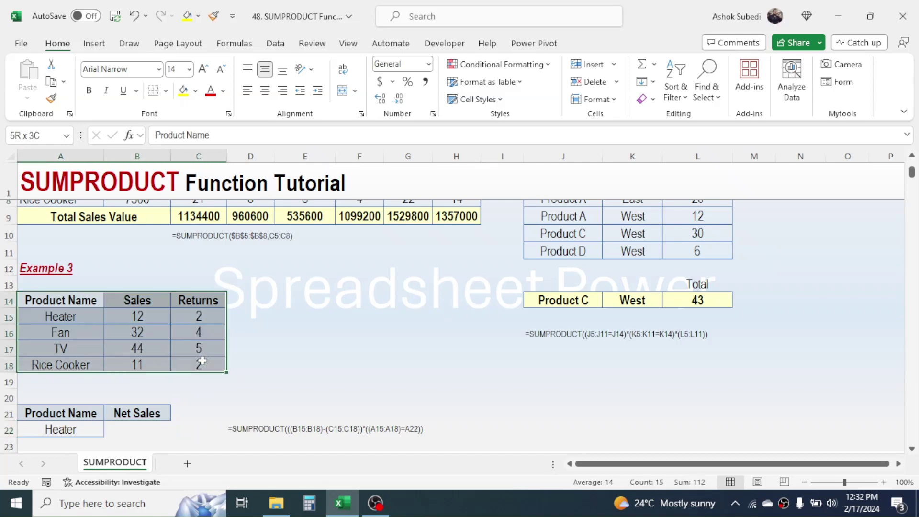
{"action": "left_click", "coordinate": [136, 432]}
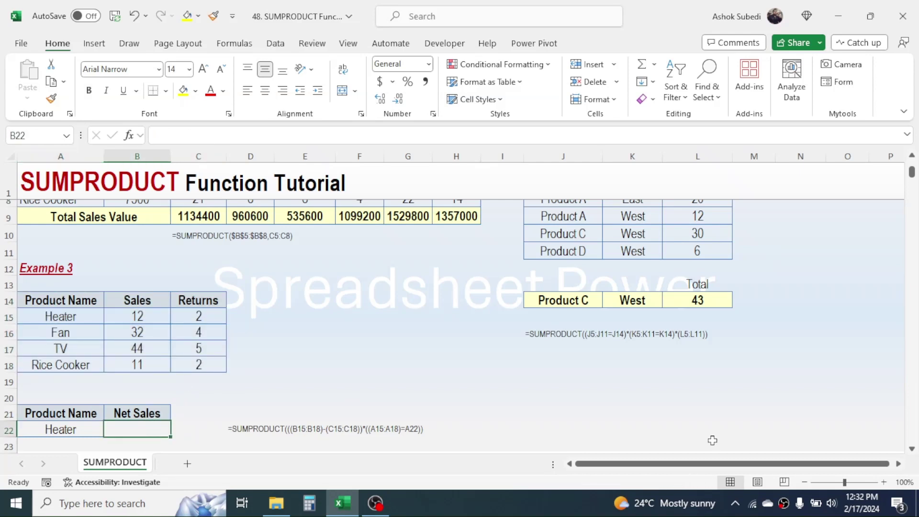
{"action": "left_click", "coordinate": [912, 449]}
{"action": "left_click", "coordinate": [912, 448]}
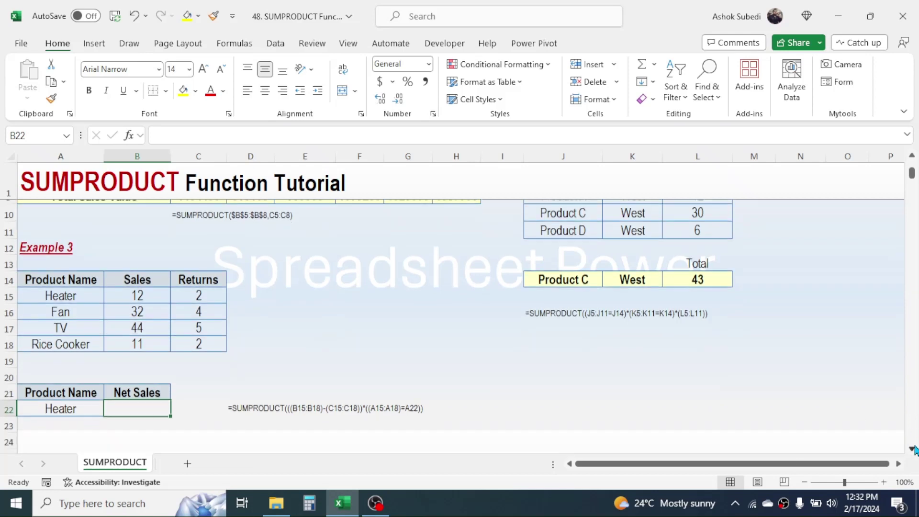
{"action": "left_click", "coordinate": [912, 449]}
Start B22's SUMPRODUCT with Sales minus Returns, ((B15:B18)-(C15:C18))
{"action": "type", "text": "="}
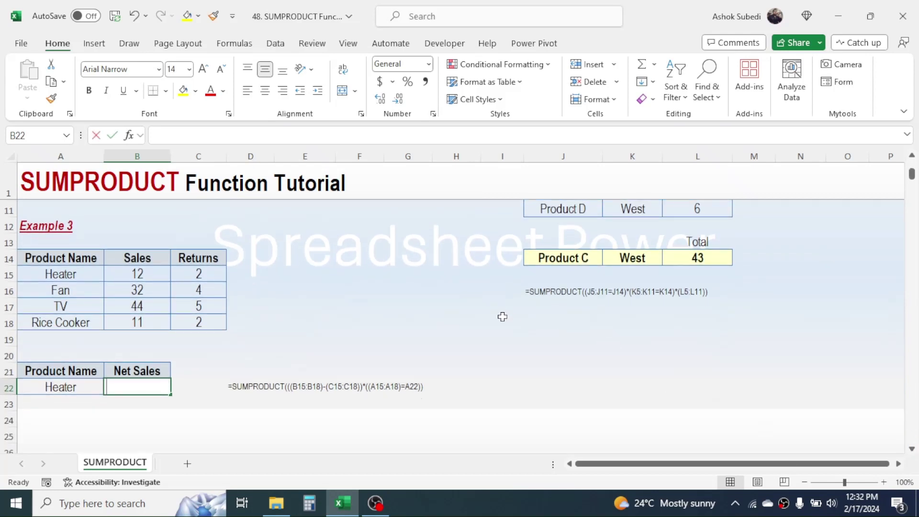
{"action": "type", "text": "SUMP"}
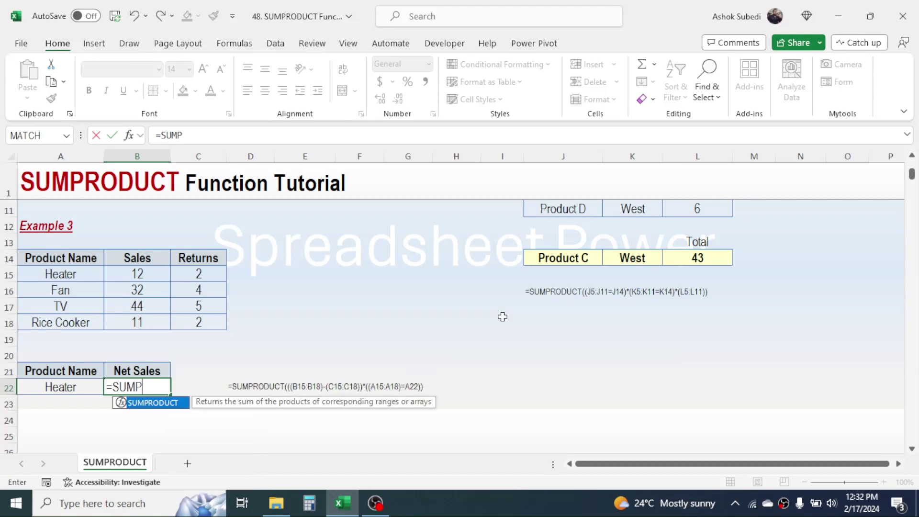
{"action": "type", "text": "RODUCT"}
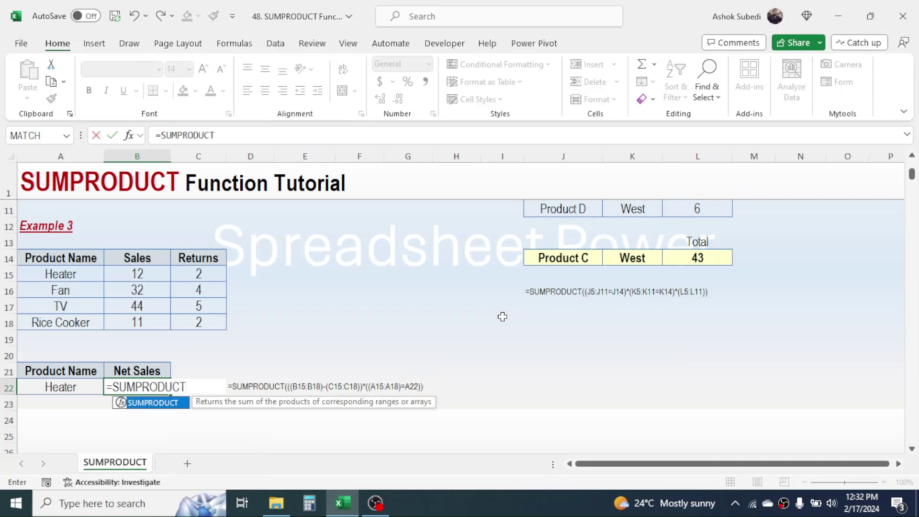
{"action": "type", "text": "((("}
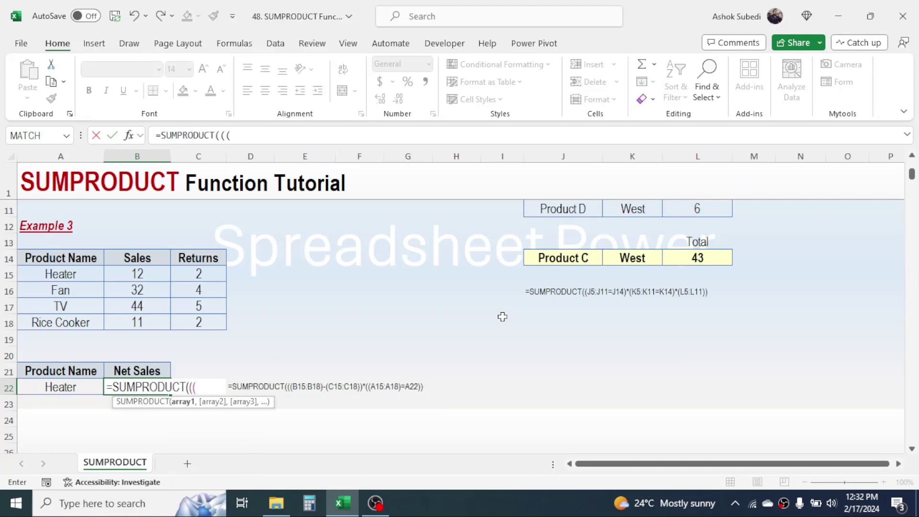
{"action": "left_click", "coordinate": [156, 276]}
{"action": "left_click_drag", "start_coordinate": [156, 277], "coordinate": [145, 320]}
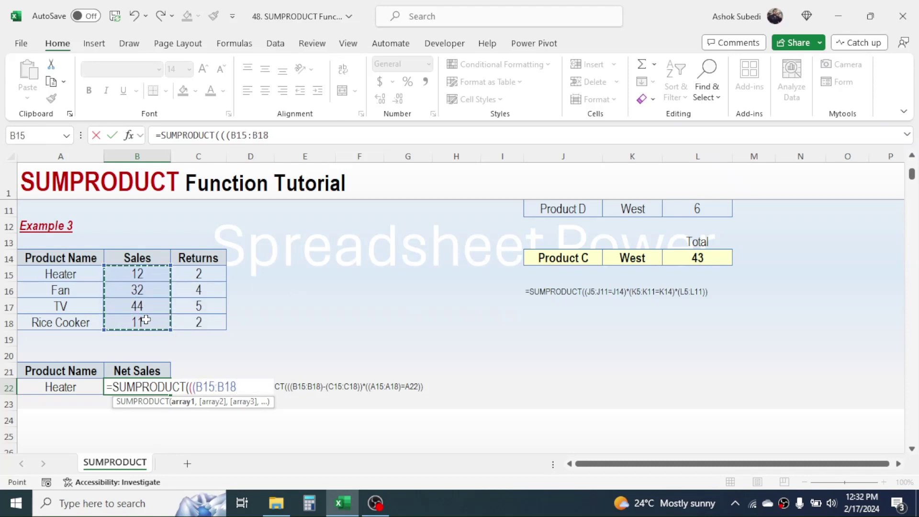
{"action": "type", "text": ")"}
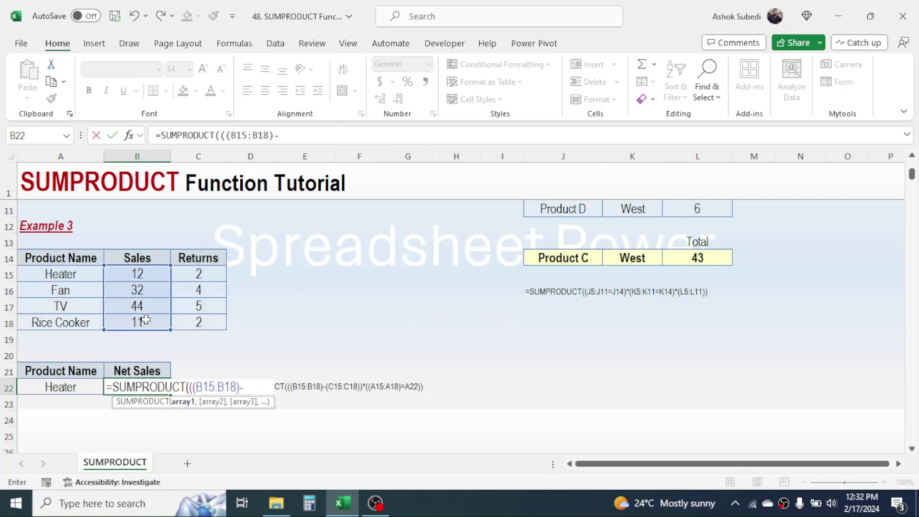
{"action": "type", "text": "-("}
{"action": "left_click_drag", "start_coordinate": [208, 274], "coordinate": [206, 320]}
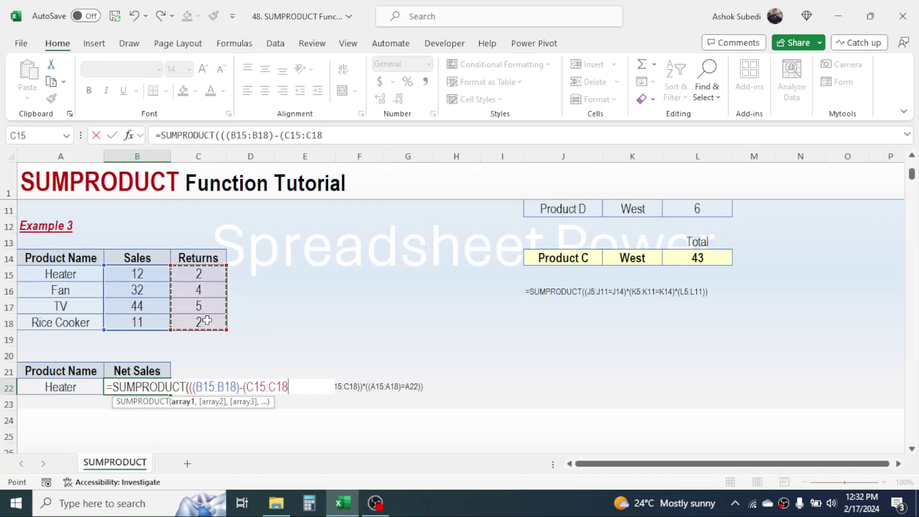
{"action": "type", "text": "))"}
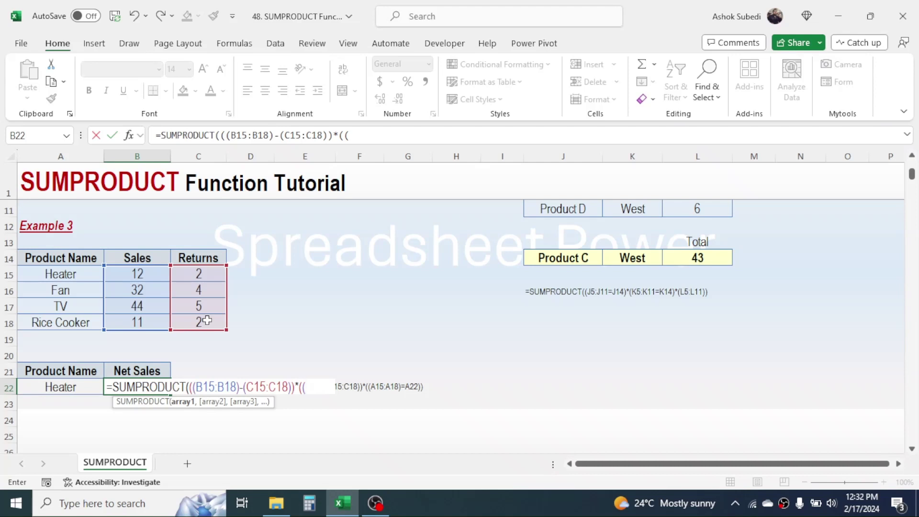
Multiply by the product match (A15:A18)=A22 and commit, giving 10 for Heater
{"action": "type", "text": "*(("}
{"action": "left_click_drag", "start_coordinate": [75, 273], "coordinate": [67, 322]}
{"action": "type", "text": ")="}
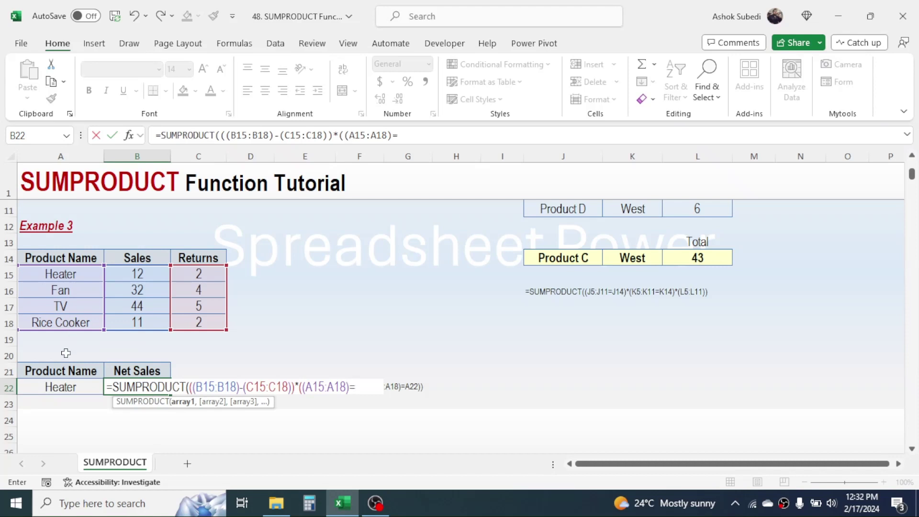
{"action": "left_click", "coordinate": [59, 388]}
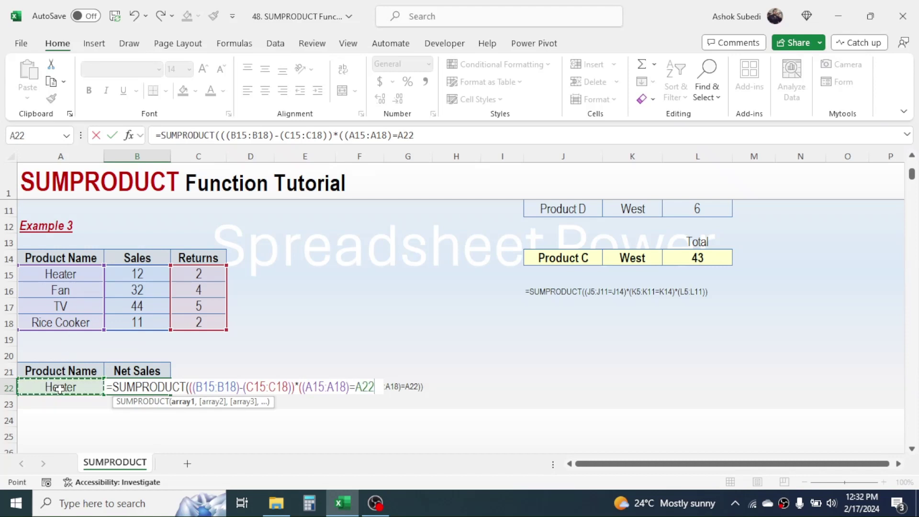
{"action": "type", "text": "))"}
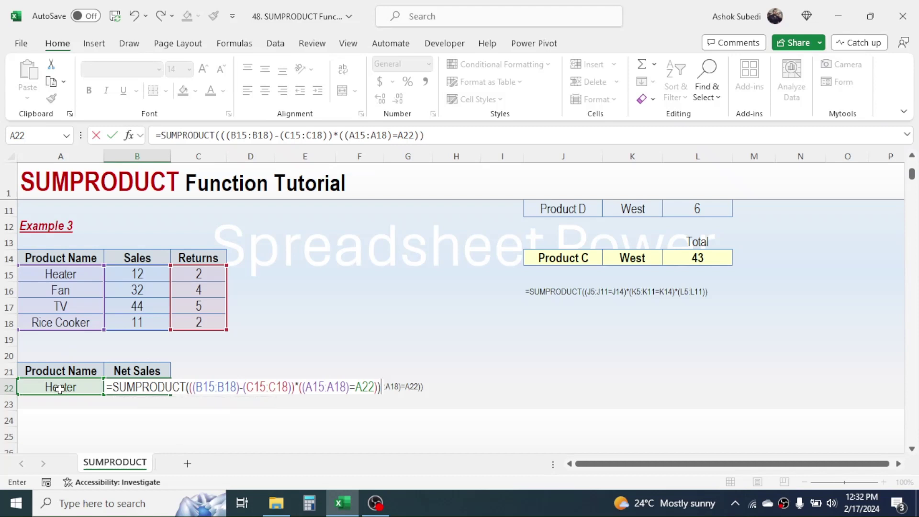
{"action": "key", "text": "Return"}
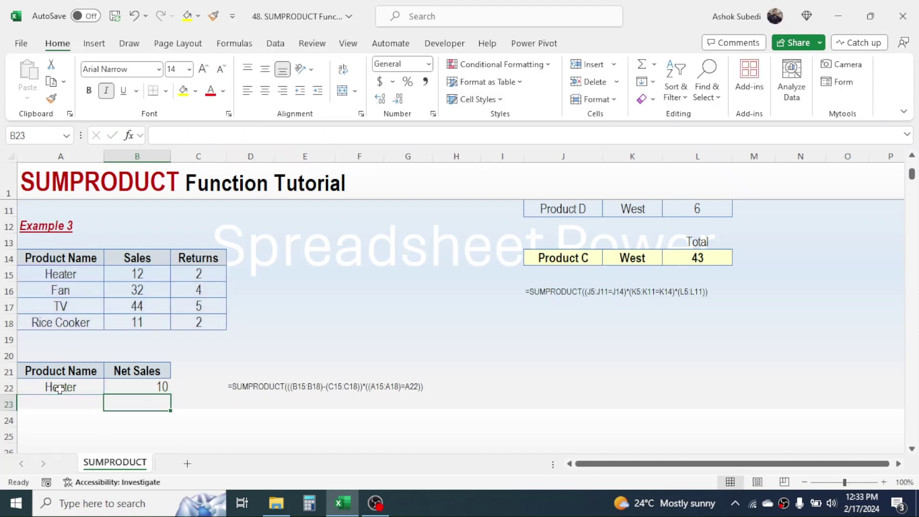
Choose Fan from A22's dropdown so B22 recalculates to 28, then scroll back up
{"action": "left_click", "coordinate": [141, 384]}
{"action": "left_click", "coordinate": [71, 389]}
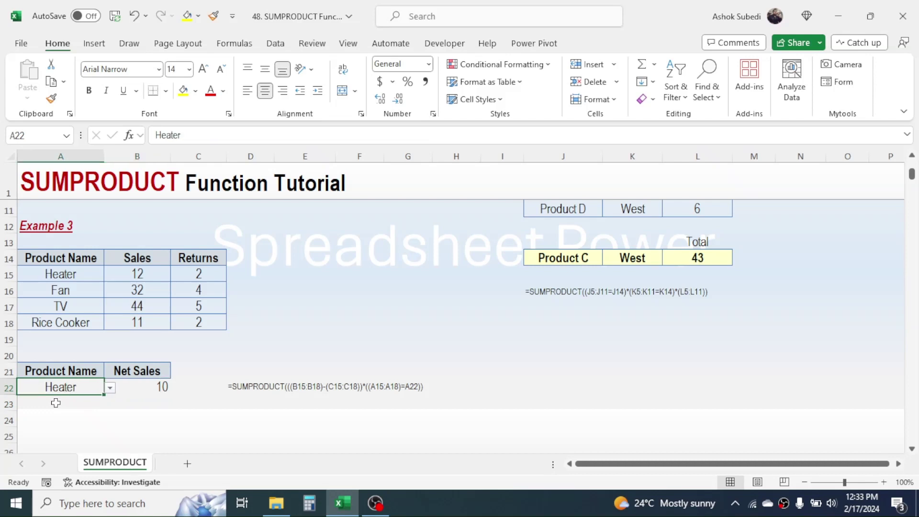
{"action": "left_click", "coordinate": [113, 388]}
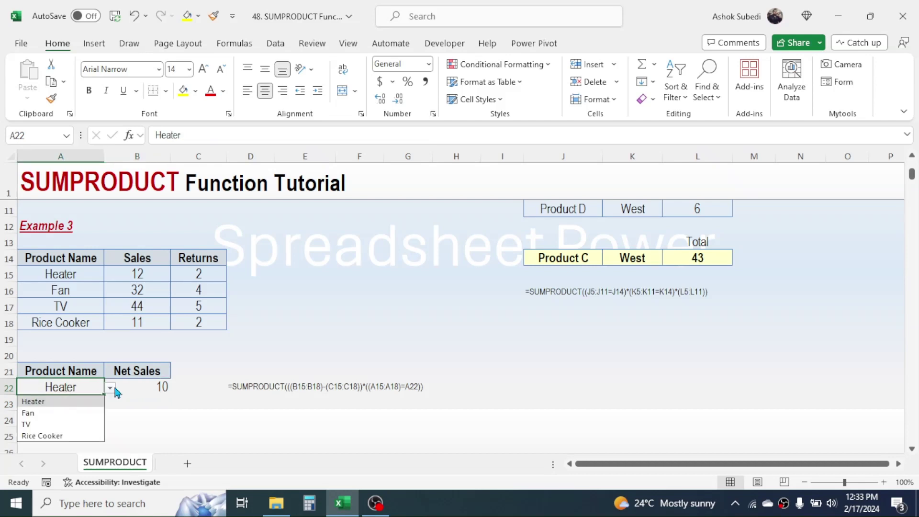
{"action": "left_click", "coordinate": [42, 412]}
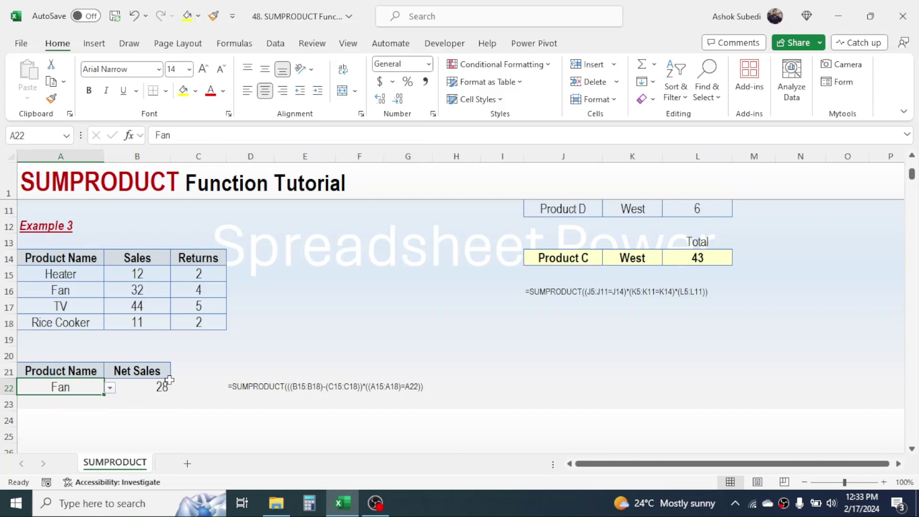
{"action": "left_click", "coordinate": [168, 388]}
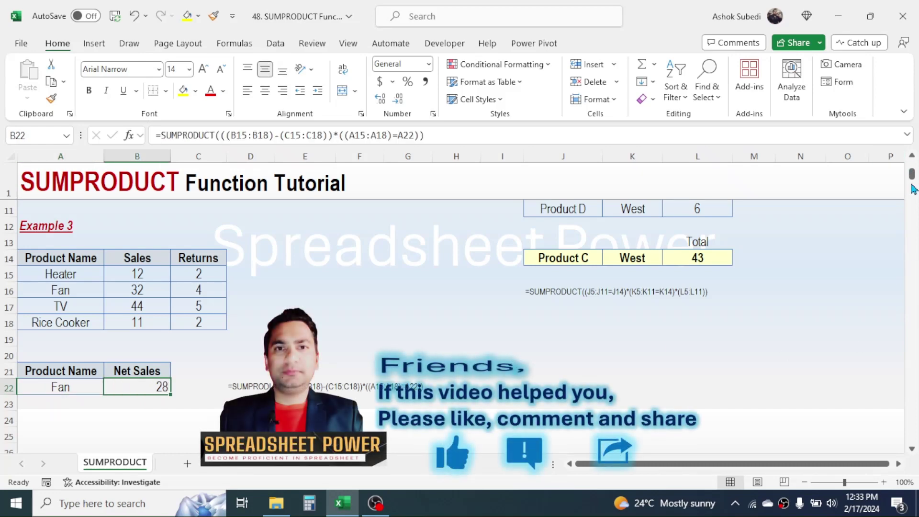
{"action": "left_click_drag", "start_coordinate": [912, 175], "coordinate": [912, 165]}
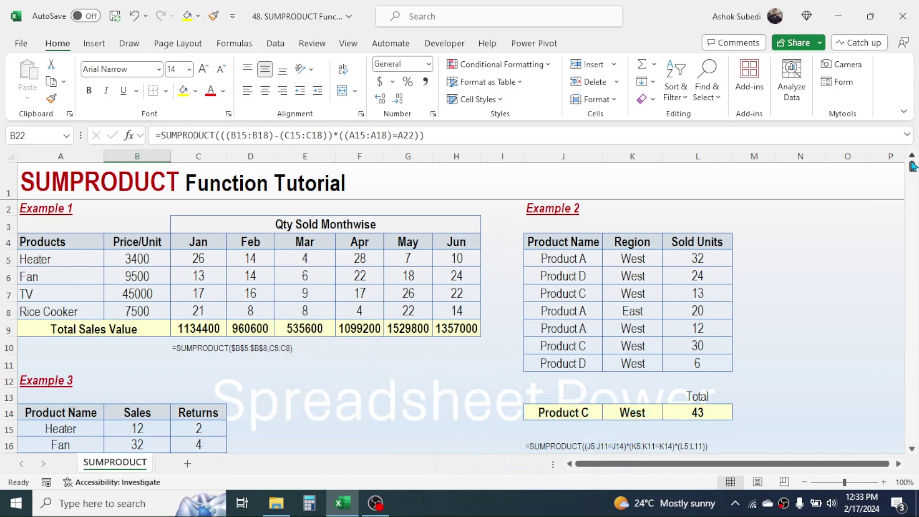
{"action": "left_click", "coordinate": [800, 175]}
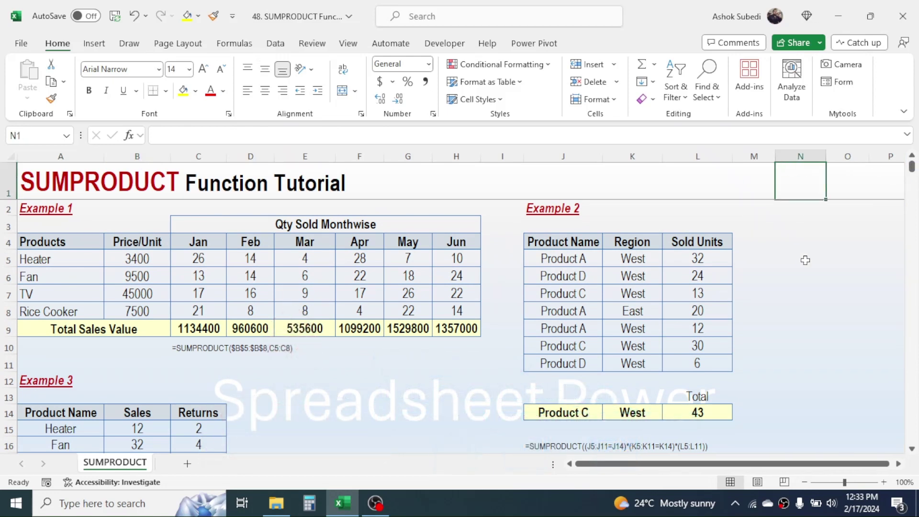